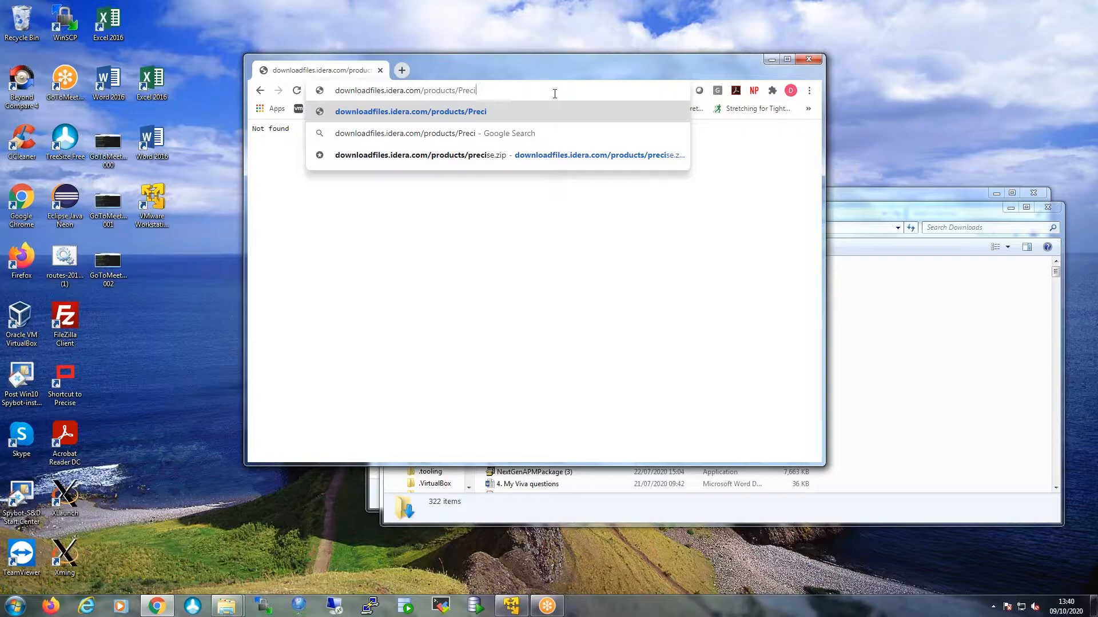
# - Request the Precise installation archive from downloadfiles.idera.com/products/Precise.zip
pyautogui.write('se.zip')
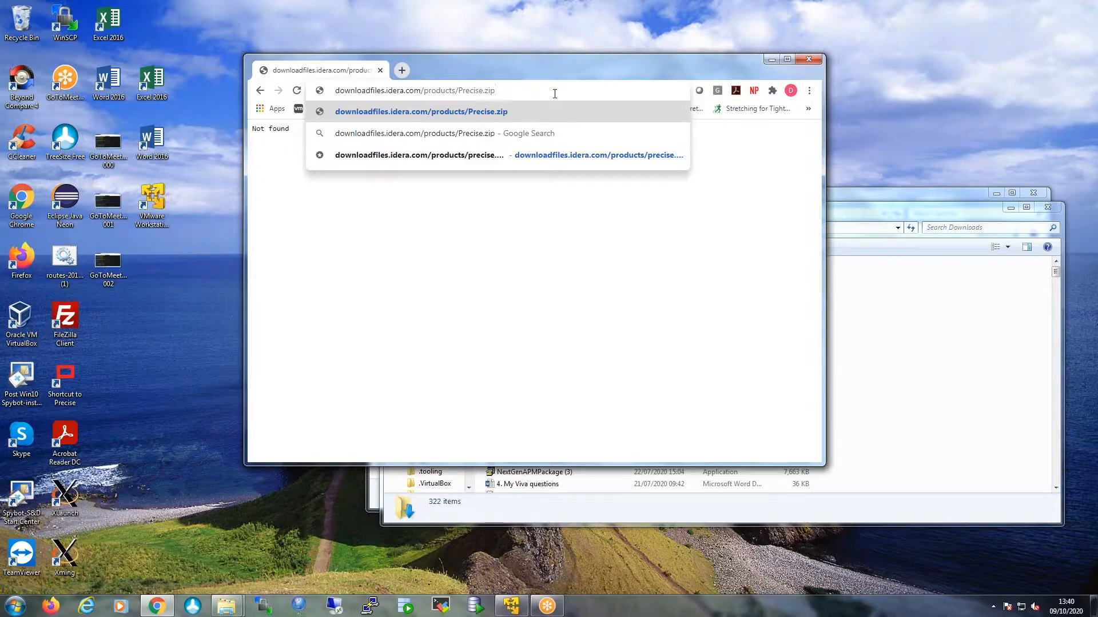
pyautogui.press('Return')
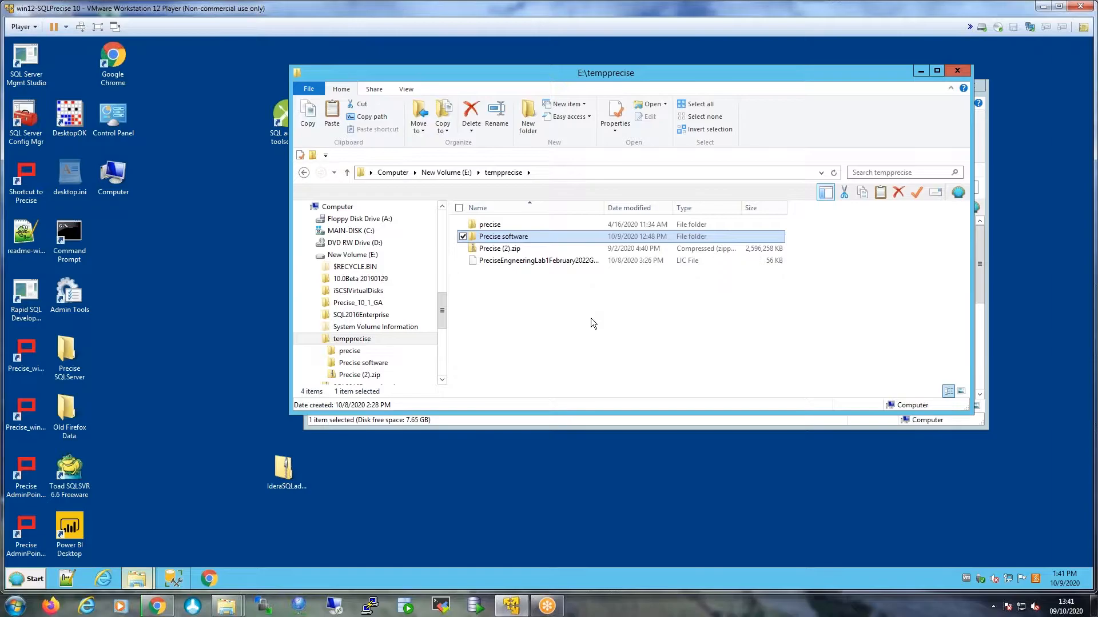
# - Launch Setup.exe from the Precise software folder and accept the license agreement terms to continue
pyautogui.doubleClick(538, 234)
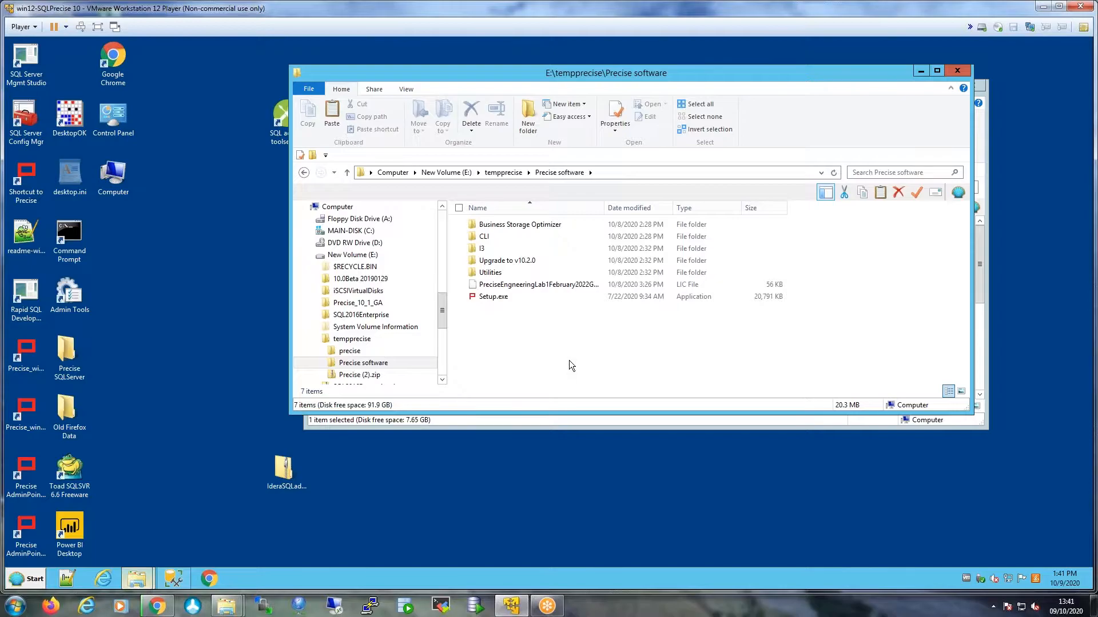
pyautogui.click(512, 297)
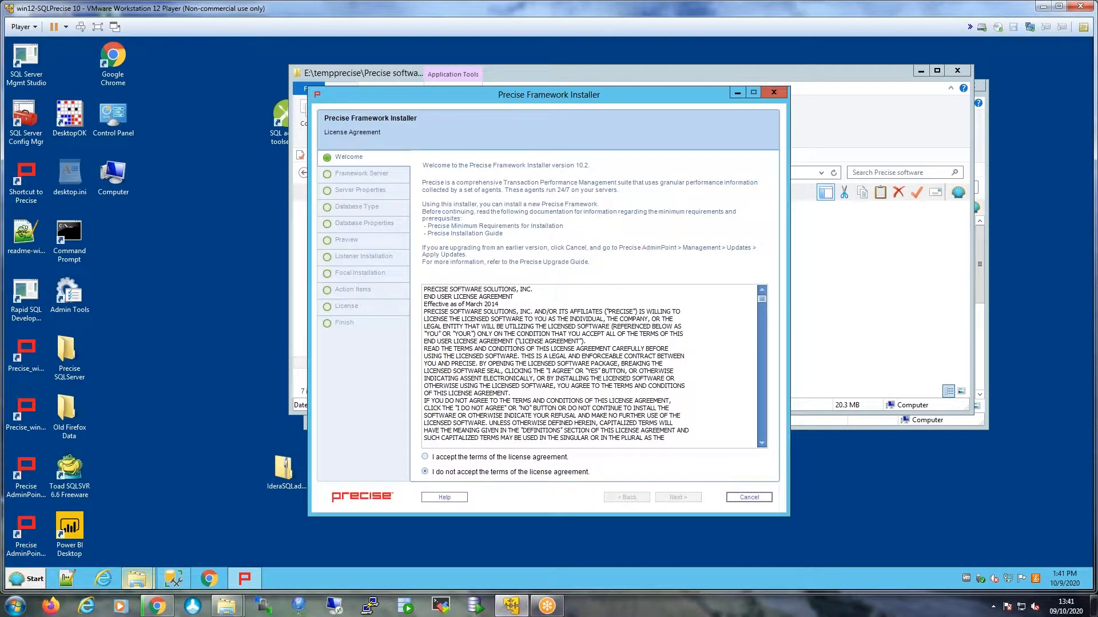
pyautogui.click(435, 459)
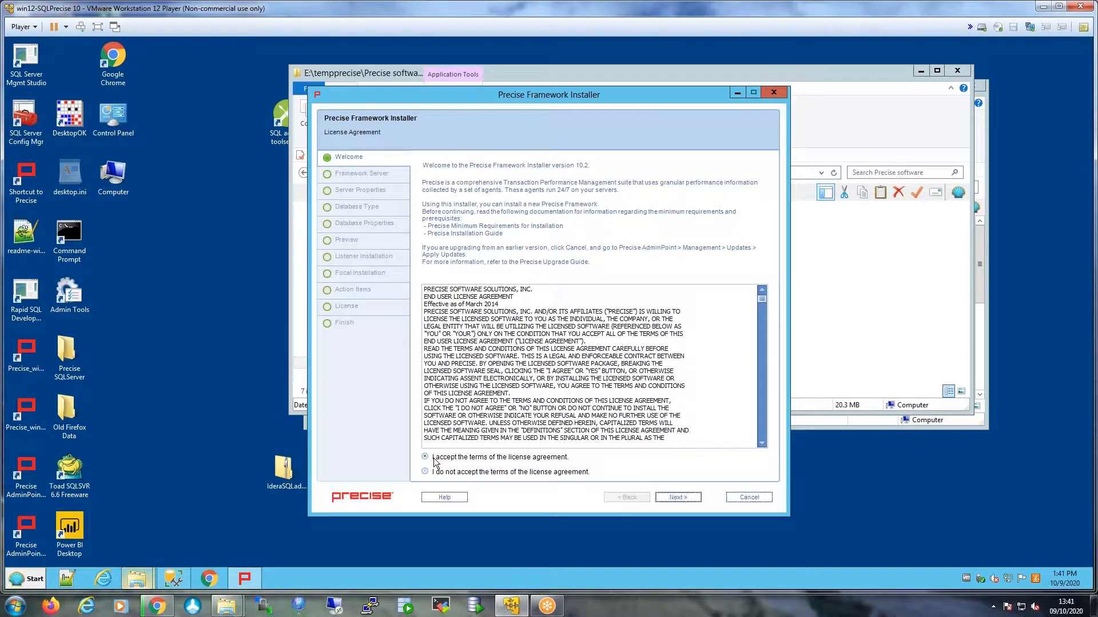
pyautogui.click(678, 497)
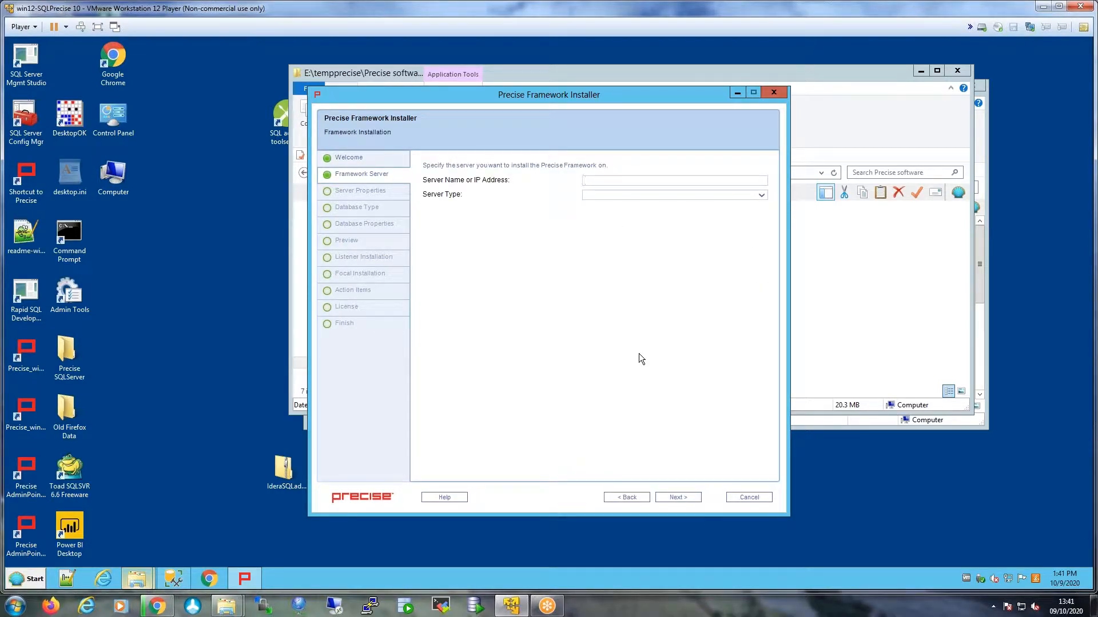
# - Specify win12-sql as a Windows framework server and keep automatic installation with current credentials in c:\Precise
pyautogui.write('win12-sql')
pyautogui.click(759, 194)
pyautogui.click(708, 210)
pyautogui.click(677, 497)
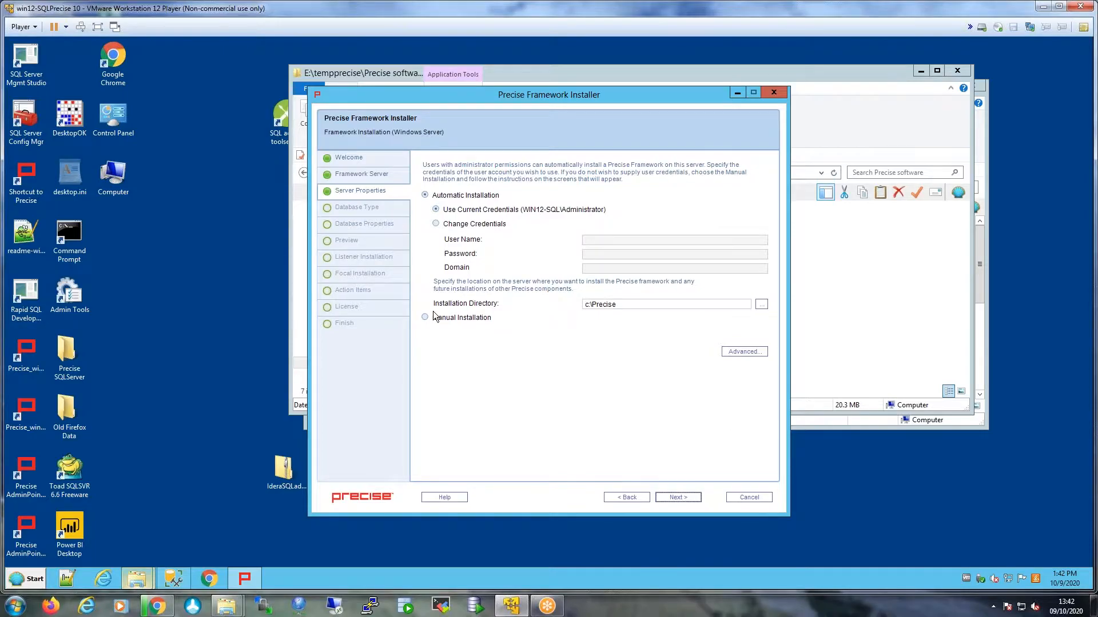
pyautogui.click(678, 498)
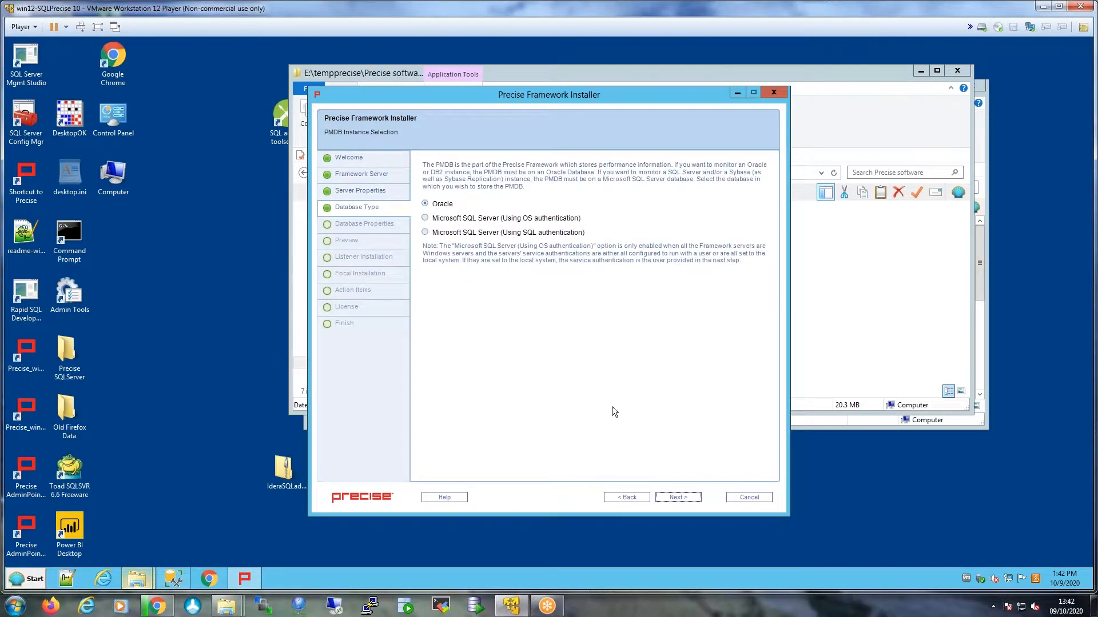
# - Choose Microsoft SQL Server with OS authentication for the PMDB and select the WIN12-SQL instance
pyautogui.click(437, 219)
pyautogui.click(678, 497)
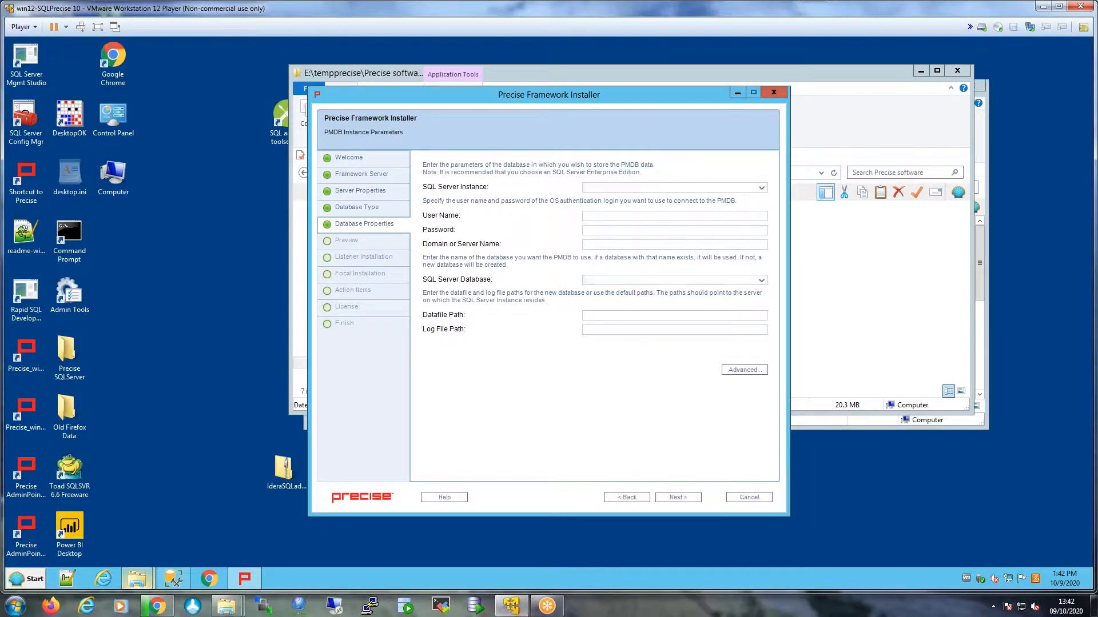
pyautogui.click(763, 188)
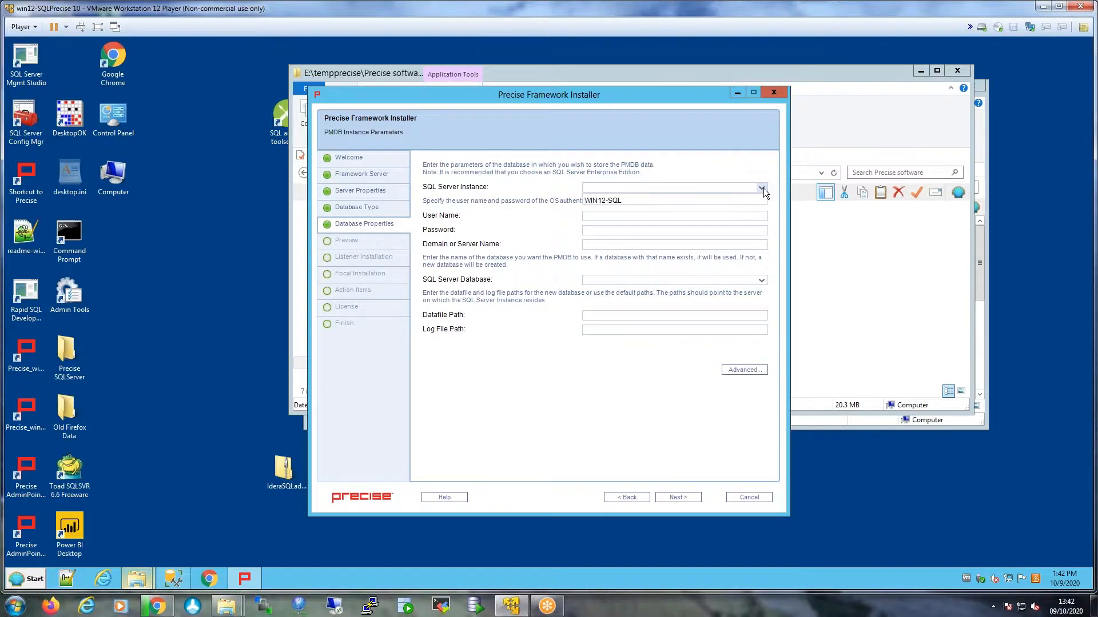
pyautogui.click(668, 200)
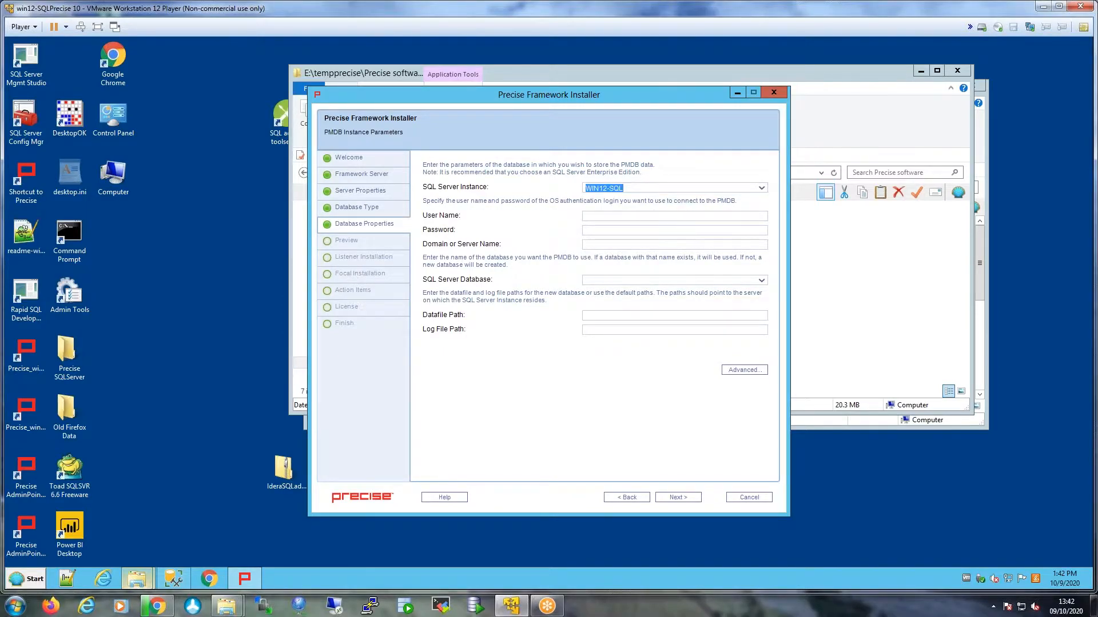
# - Enter the PMDB login with user name Administrator, the account password, and win12-sql as the domain or server name
pyautogui.click(669, 217)
pyautogui.write('Administrato')
pyautogui.write('win12')
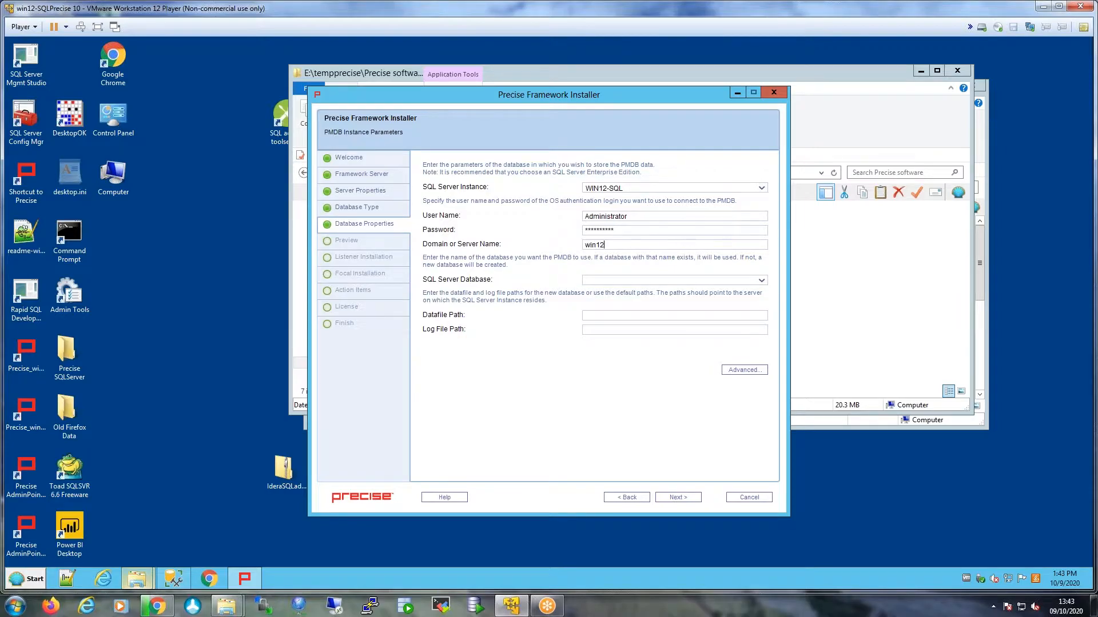
pyautogui.write('-sql')
# - Set the SQL Server database name to PRECISE_PMDB and try to continue
pyautogui.write('PRECI')
pyautogui.write('SE')
pyautogui.write('_PMDB')
pyautogui.click(678, 497)
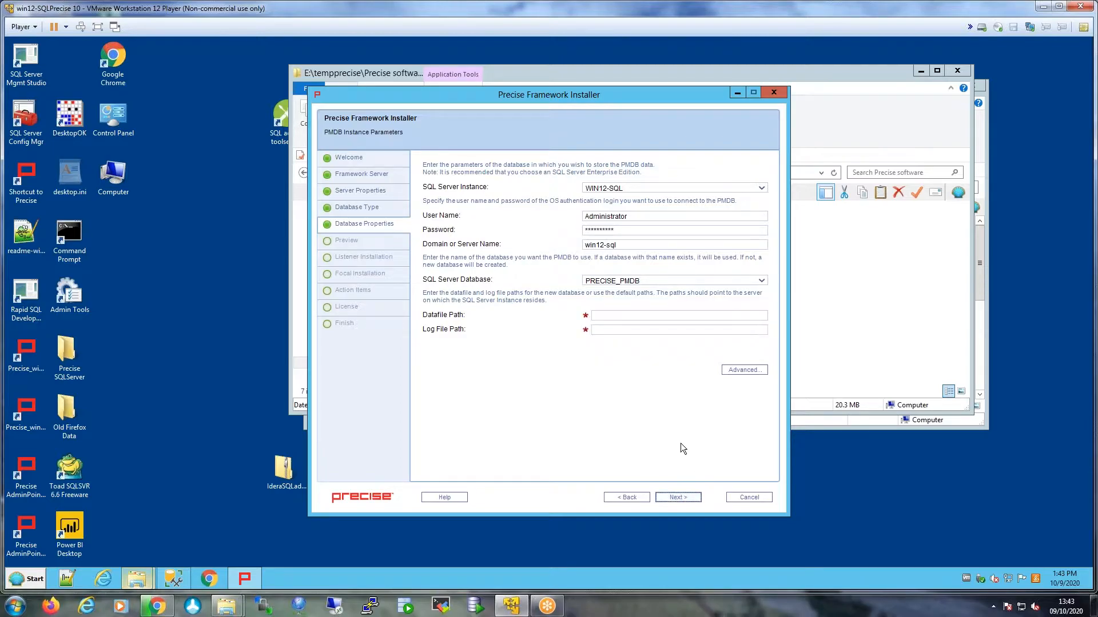
# - Set the datafile path to E:\PRECISEPMDB\DATAFILE and the log file path to E:\PRECISEPMDB\LOGFILE, and start the installation
pyautogui.click(653, 316)
pyautogui.click(761, 281)
pyautogui.click(630, 319)
pyautogui.write('E:\\PRECISE\\DATAFILEPMDB')
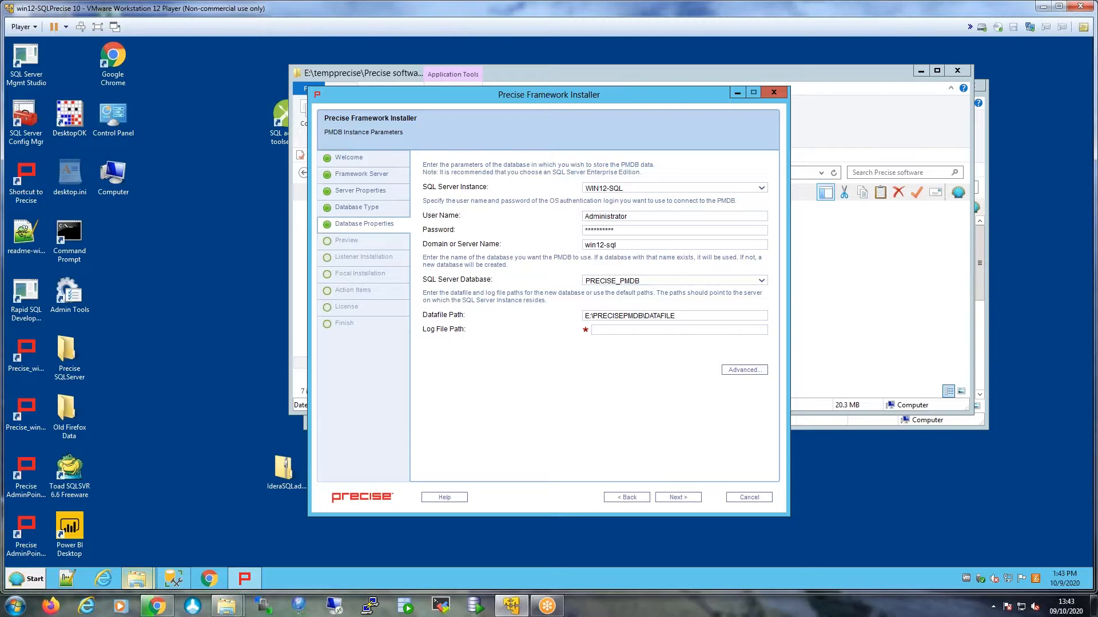
pyautogui.click(608, 331)
pyautogui.write('E:\\PRECISEPMDB\\LOGFILE')
pyautogui.click(678, 497)
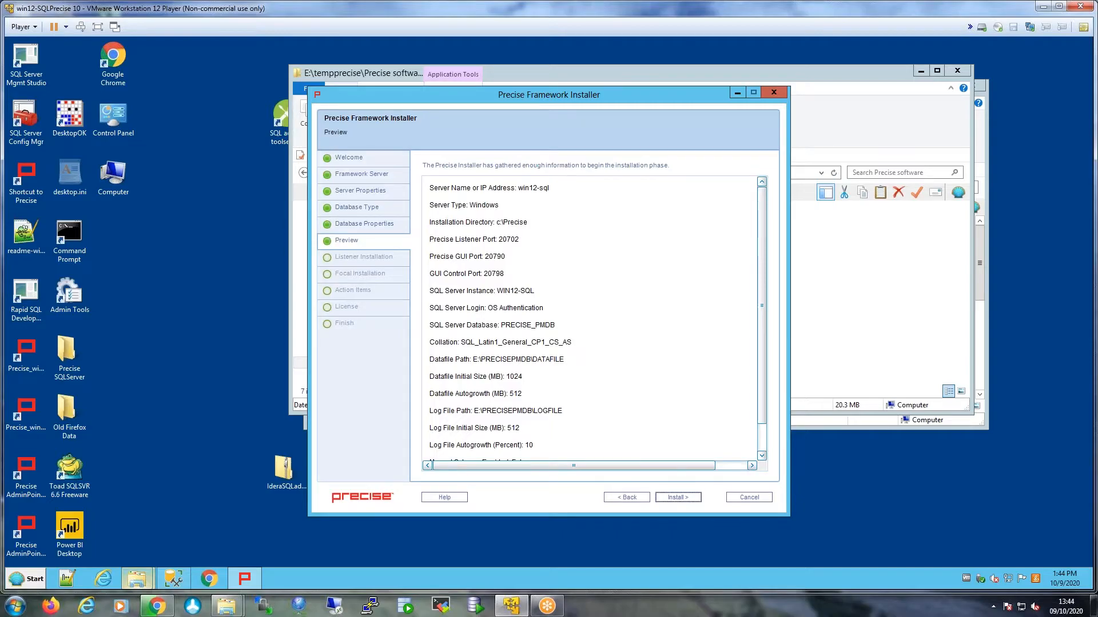
pyautogui.click(675, 497)
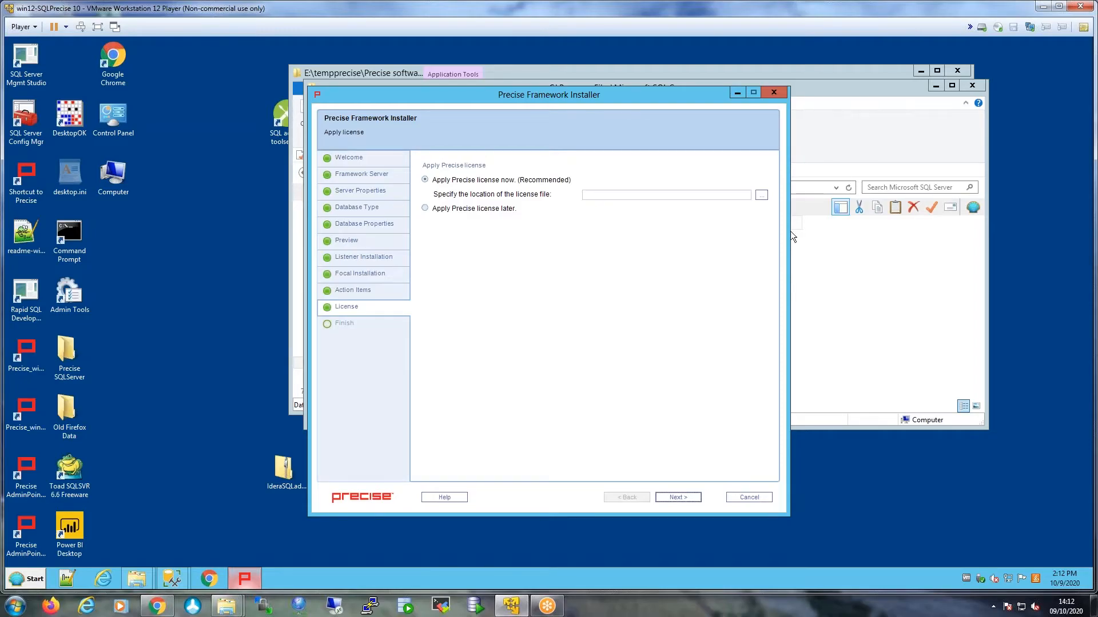
# - Apply the Precise license file PreciseEngneeringLab1February2022Gold.lic from E:\tempprecise\Precise software and continue the installer
pyautogui.click(762, 196)
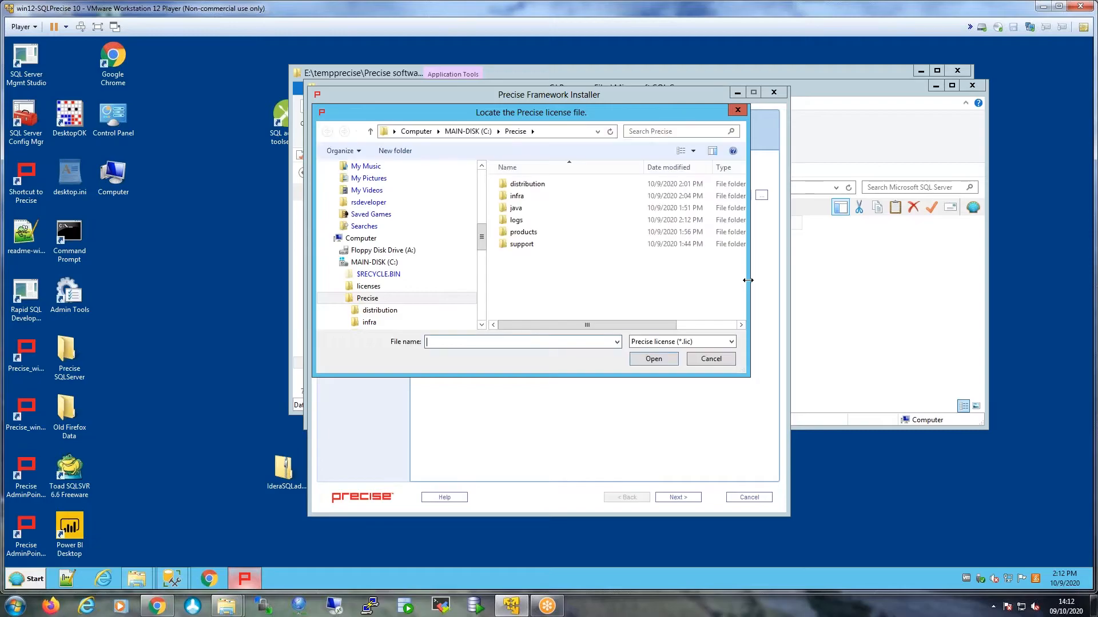
pyautogui.click(335, 262)
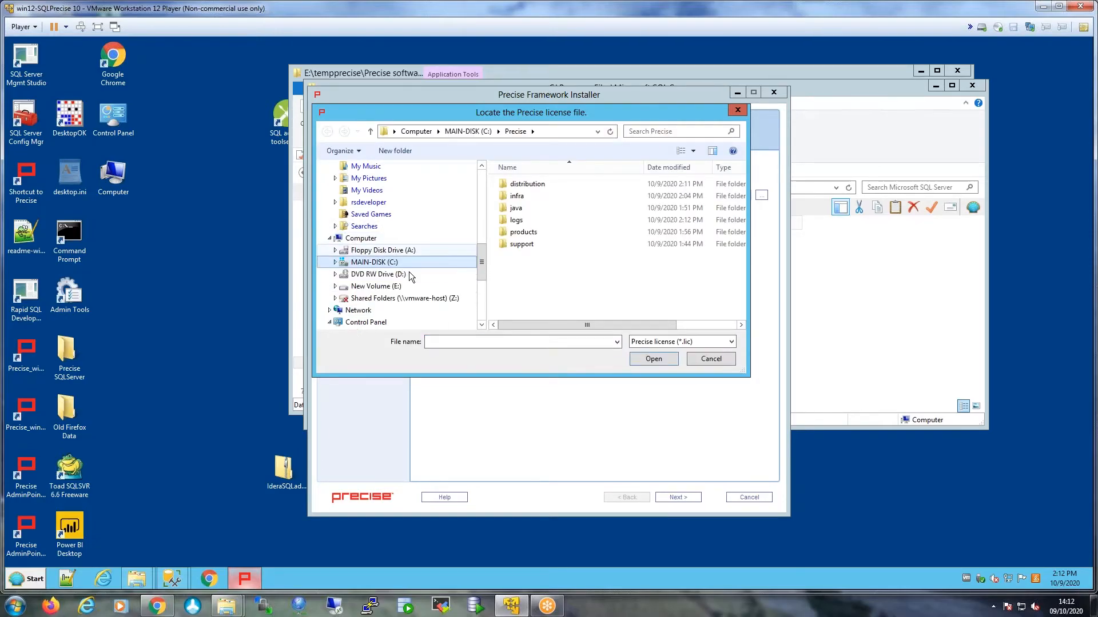
pyautogui.click(335, 287)
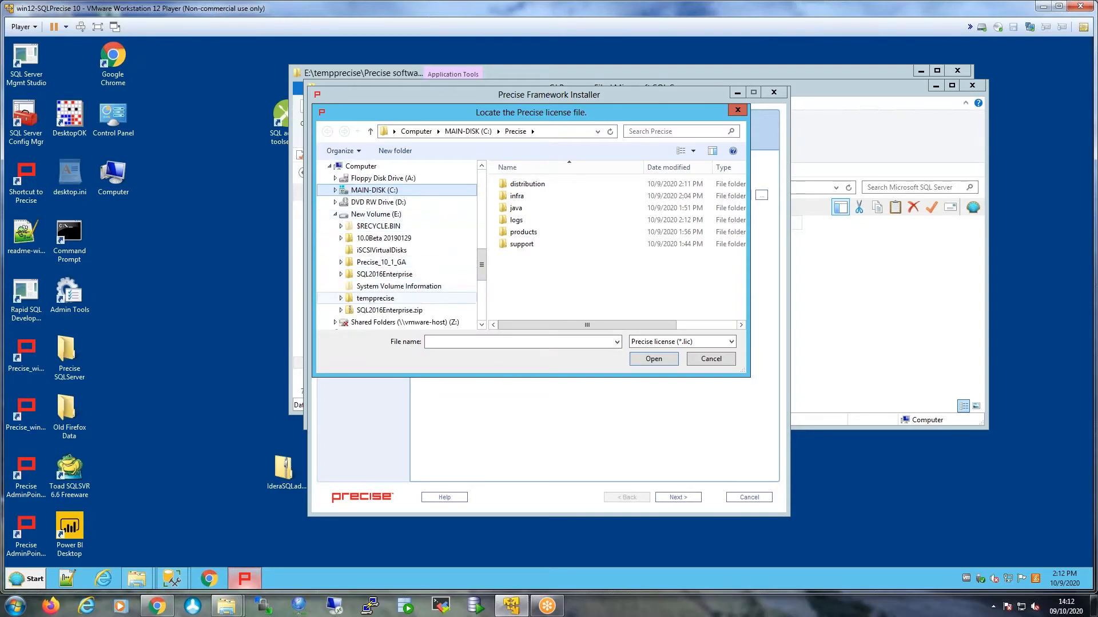
pyautogui.click(362, 297)
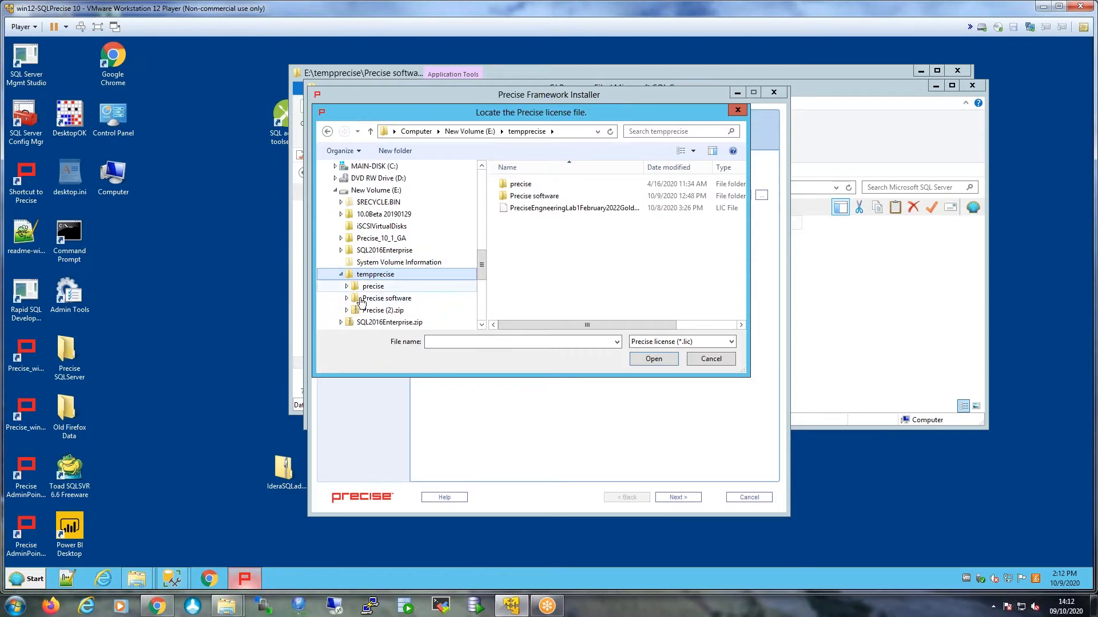
pyautogui.click(346, 298)
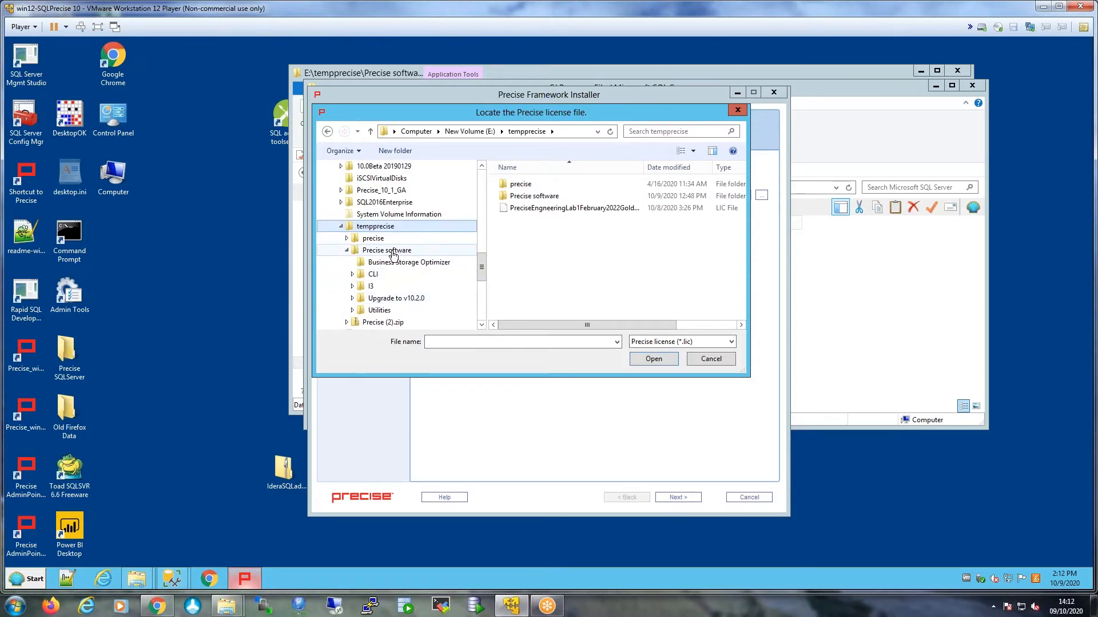
pyautogui.click(393, 255)
pyautogui.click(582, 245)
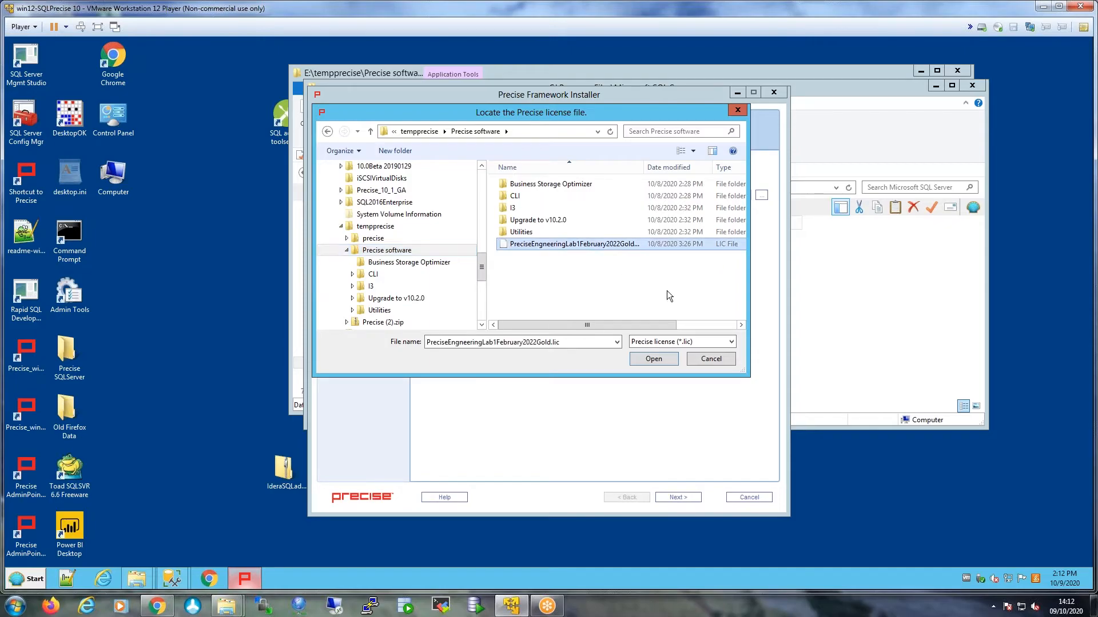
pyautogui.click(653, 359)
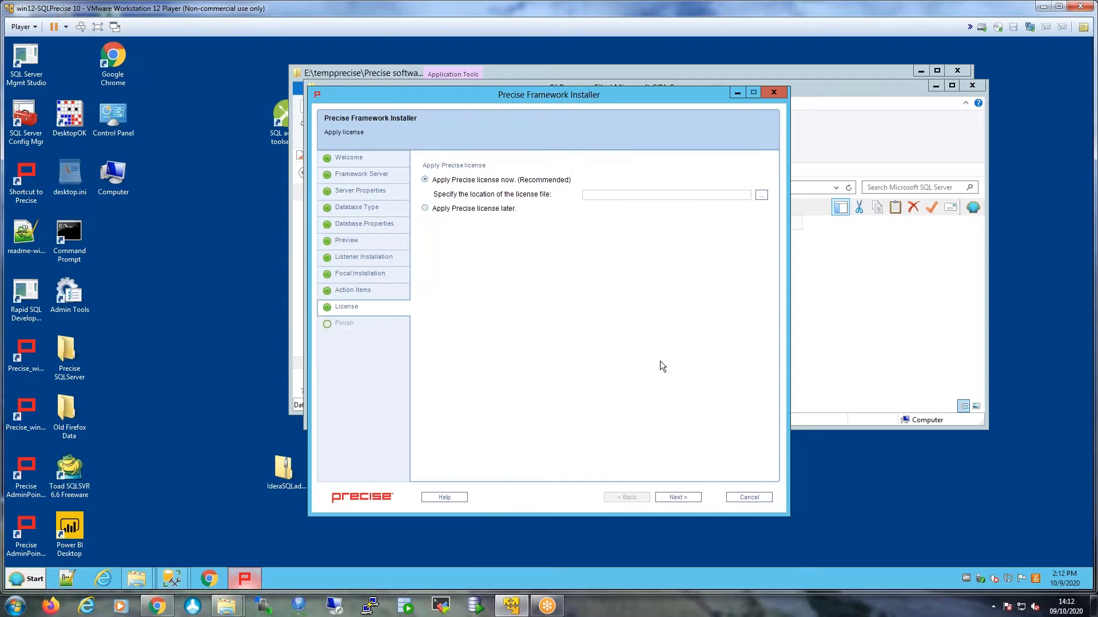
pyautogui.click(678, 497)
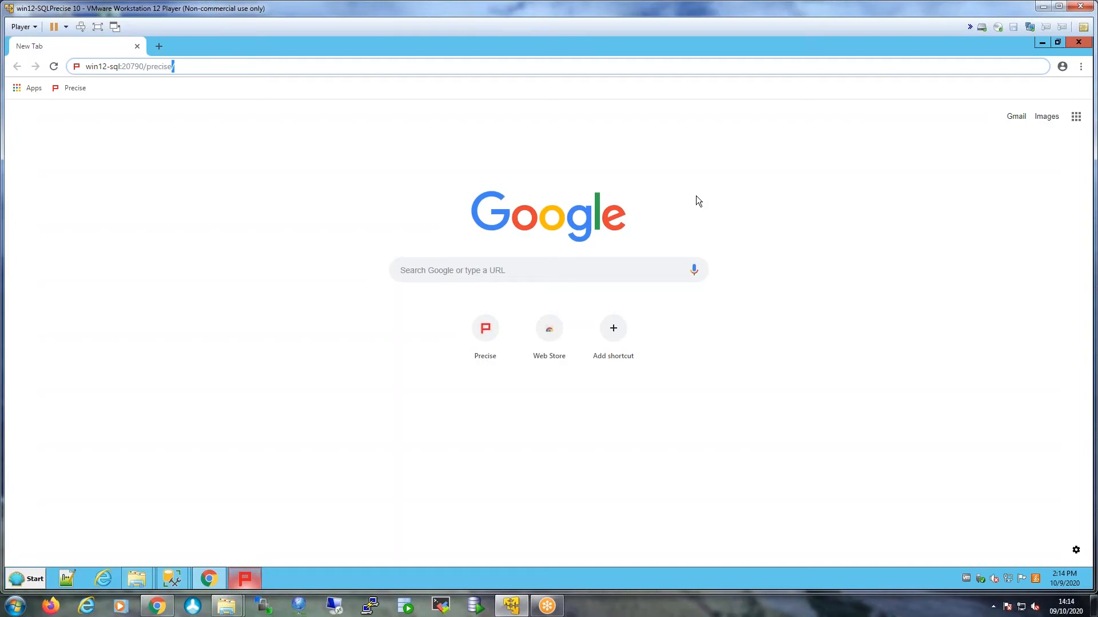
# - Log in to the Precise web console at win12-sql:20790/precise/ as admin and open AdminPoint
pyautogui.press('Return')
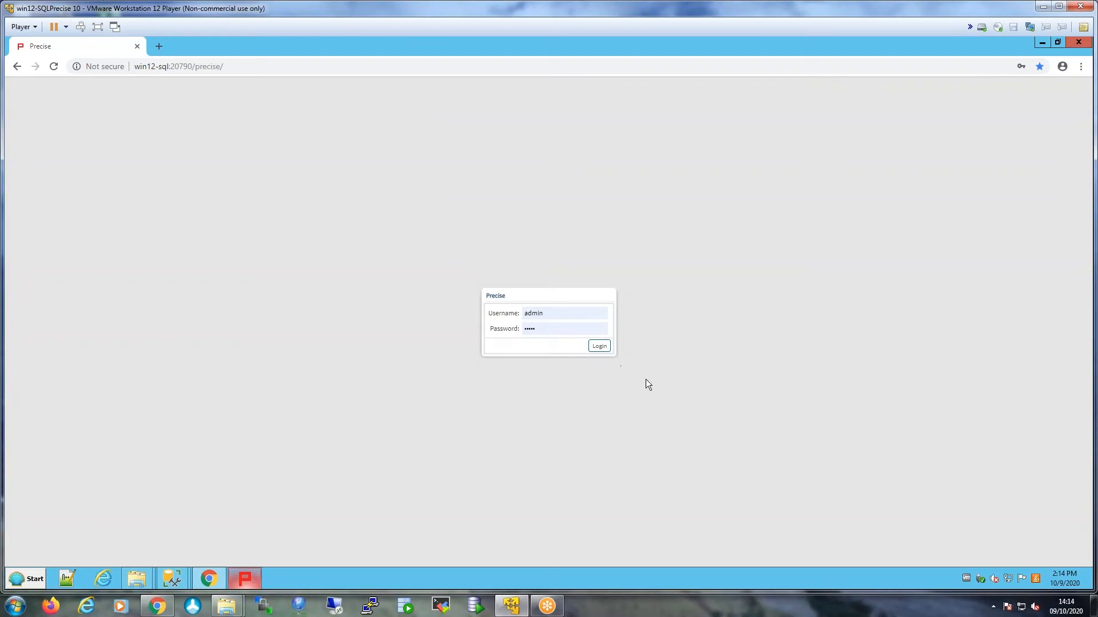
pyautogui.click(602, 349)
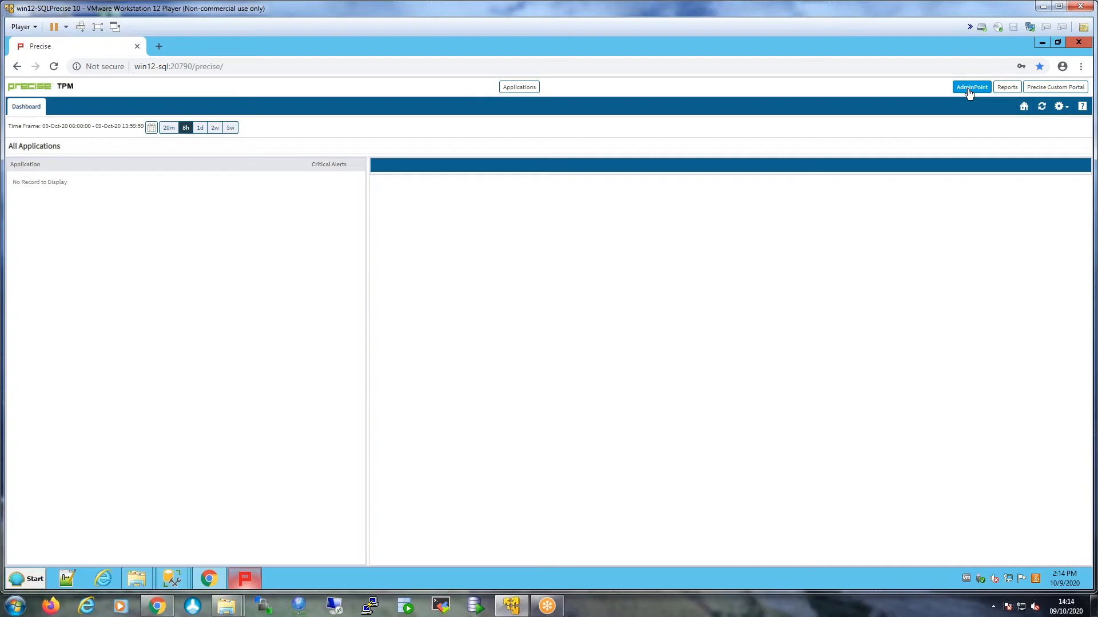
pyautogui.click(970, 89)
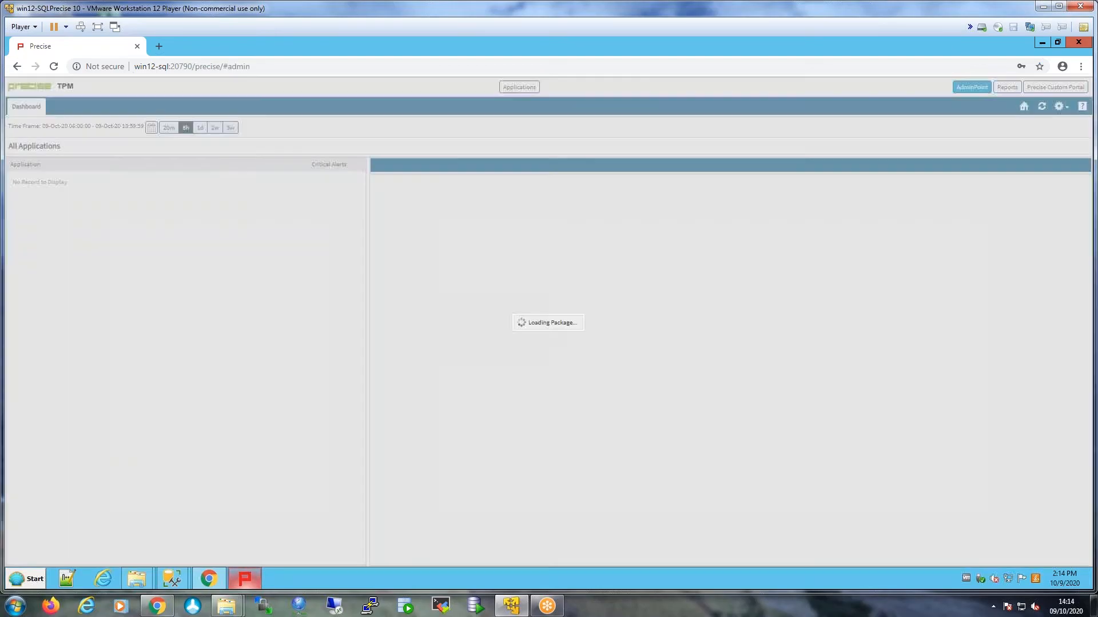